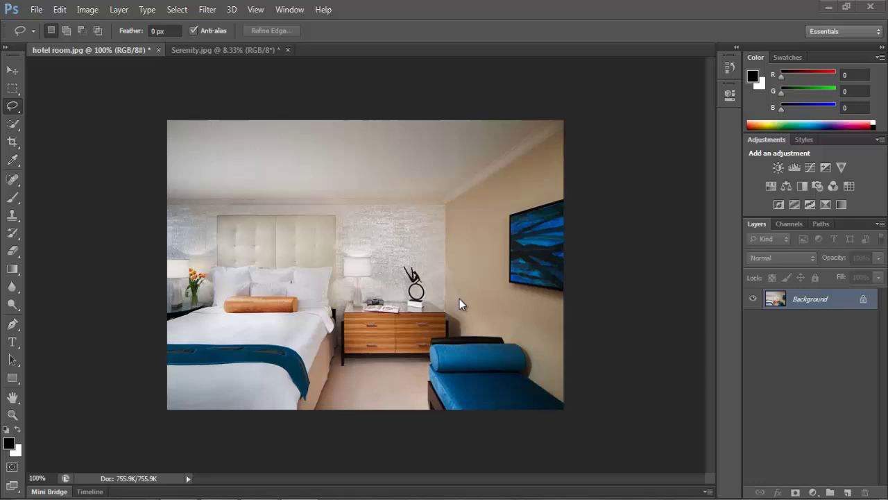
- Check the hotel room photo's pixel dimensions in Image Size without changing anything
{"action": "left_click", "coordinate": [226, 49]}
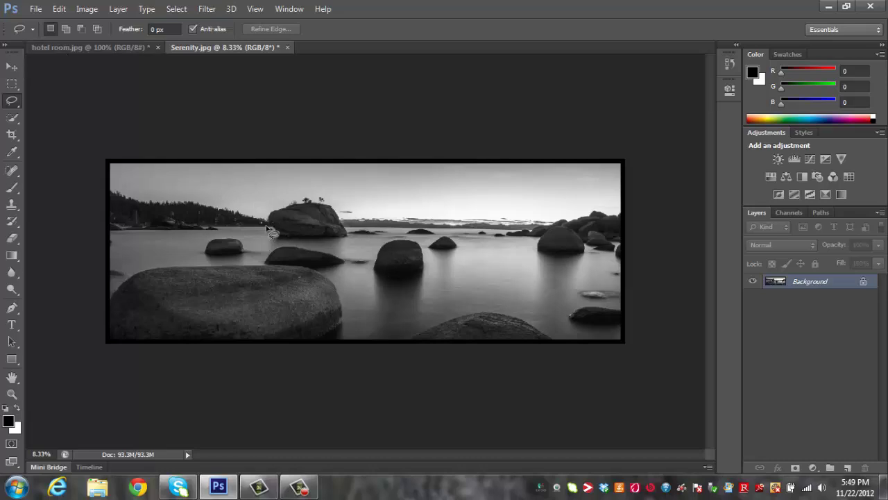
{"action": "left_click", "coordinate": [80, 48]}
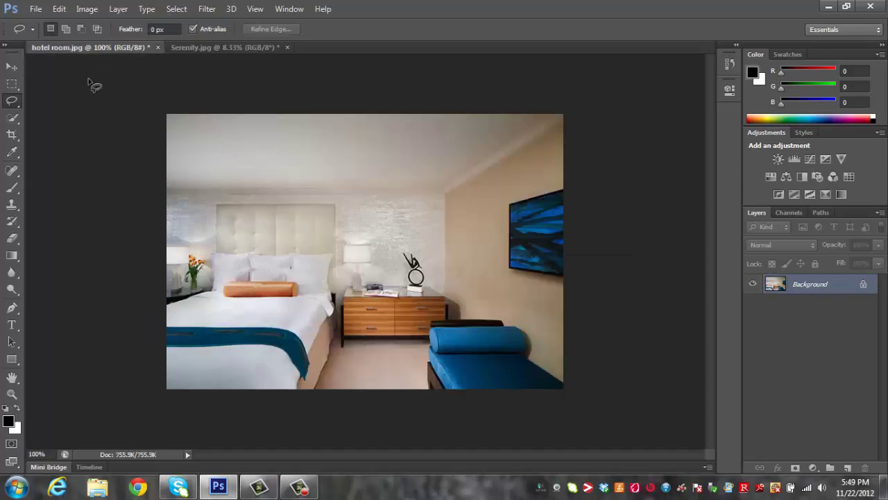
{"action": "left_click", "coordinate": [88, 10]}
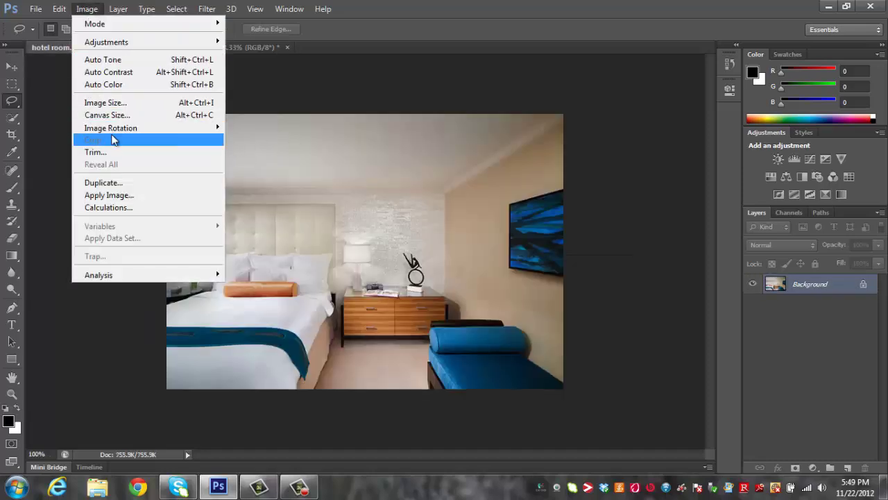
{"action": "left_click", "coordinate": [124, 105]}
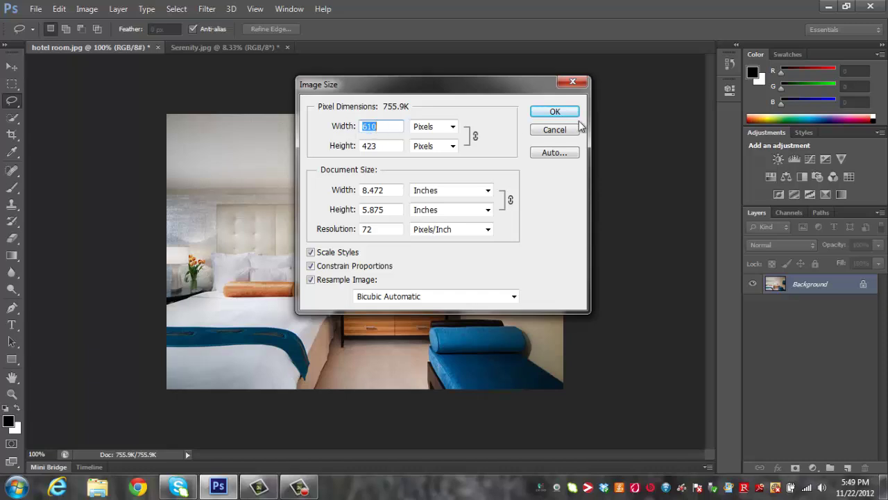
{"action": "left_click", "coordinate": [541, 115]}
- Resize Serenity.jpg to 400 pixels wide and view it at 100%
{"action": "left_click", "coordinate": [213, 45]}
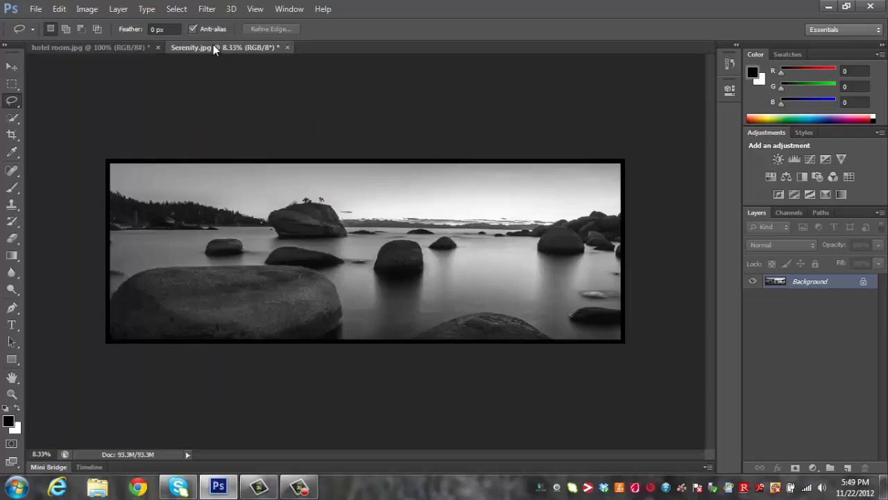
{"action": "left_click", "coordinate": [87, 9]}
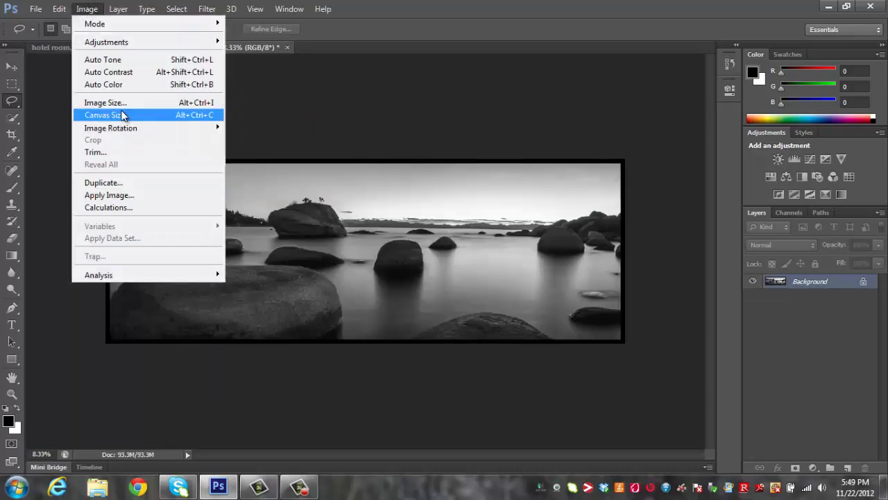
{"action": "left_click", "coordinate": [124, 104]}
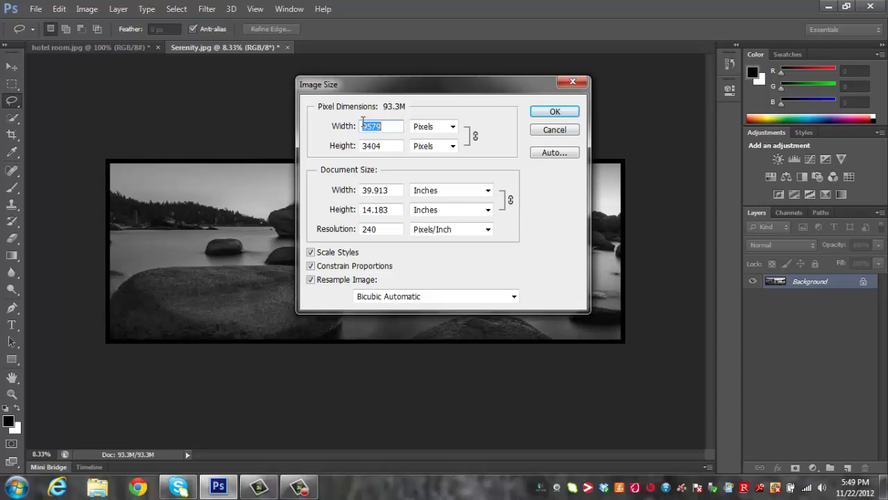
{"action": "type", "text": "400"}
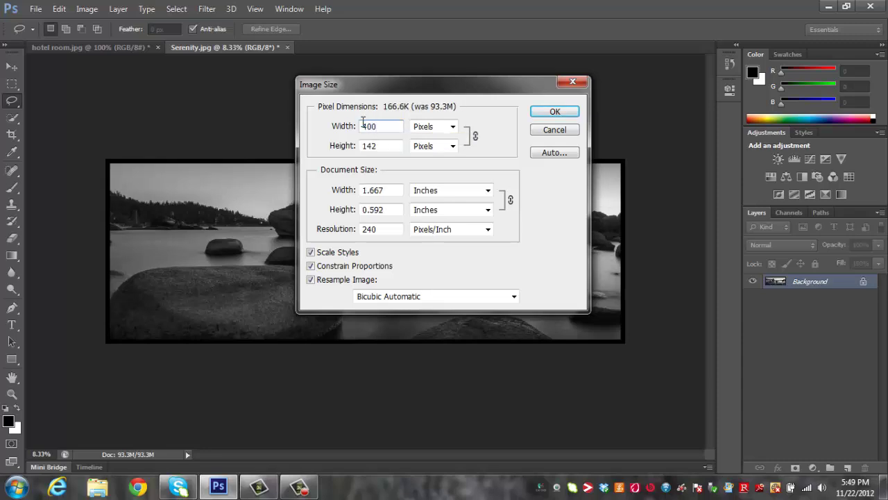
{"action": "left_click", "coordinate": [550, 112]}
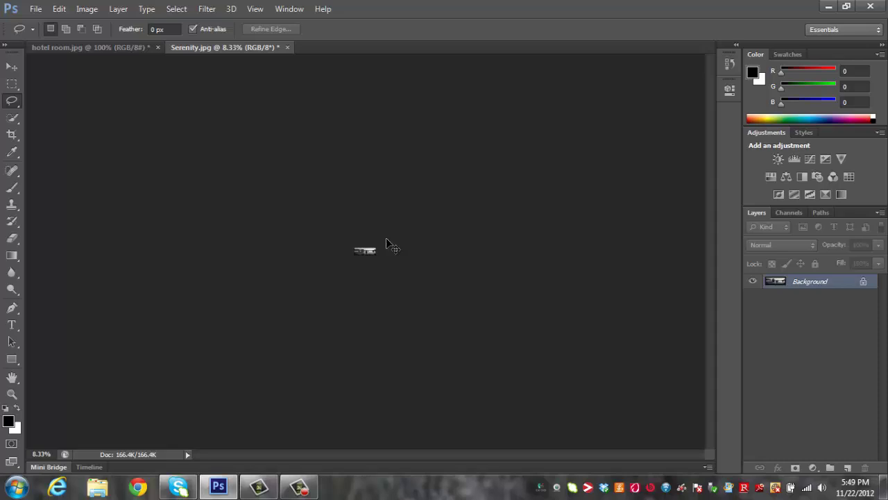
{"action": "key", "text": "ctrl+plus"}
{"action": "key", "text": "ctrl+plus"}
{"action": "key", "text": "ctrl+plus"}
{"action": "key", "text": "ctrl+plus"}
{"action": "key", "text": "ctrl+plus"}
{"action": "key", "text": "ctrl+plus"}
{"action": "key", "text": "ctrl+plus"}
{"action": "key", "text": "ctrl+plus"}
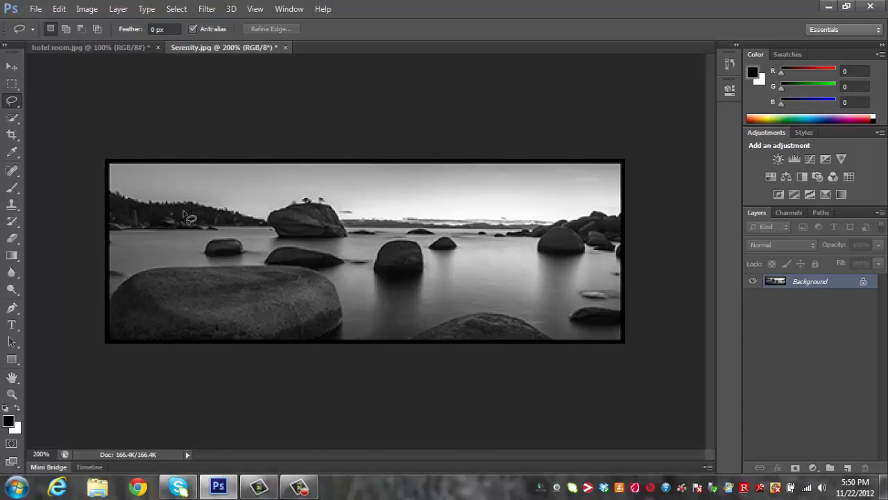
{"action": "key", "text": "ctrl+minus"}
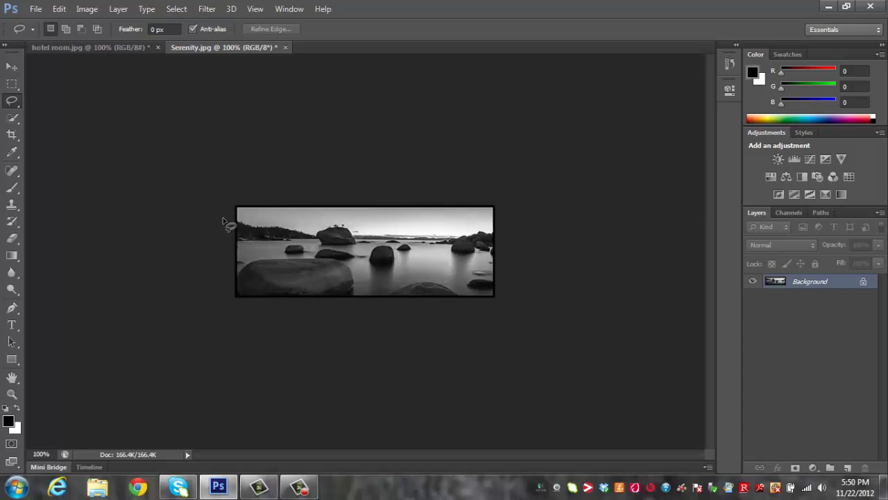
- Drag the resized lake panorama into hotel room.jpg, where it becomes Layer 1
{"action": "left_click", "coordinate": [10, 68]}
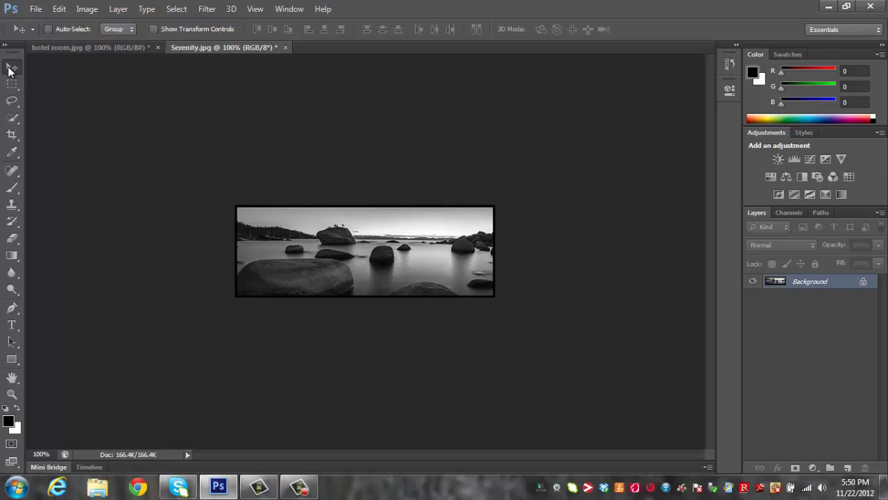
{"action": "left_click_drag", "start_coordinate": [356, 259], "coordinate": [288, 191]}
{"action": "left_click_drag", "start_coordinate": [365, 239], "coordinate": [306, 255]}
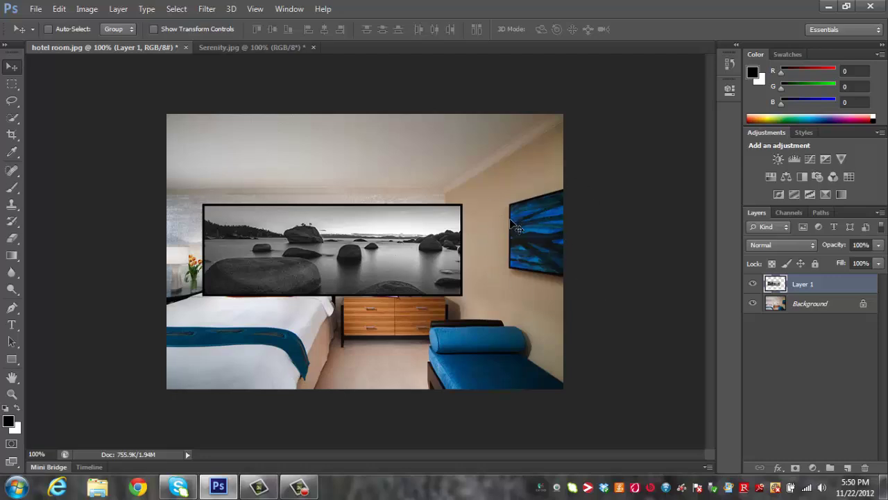
- Hide Layer 1 and lasso the blue painting on the Background's right wall
{"action": "left_click", "coordinate": [753, 285]}
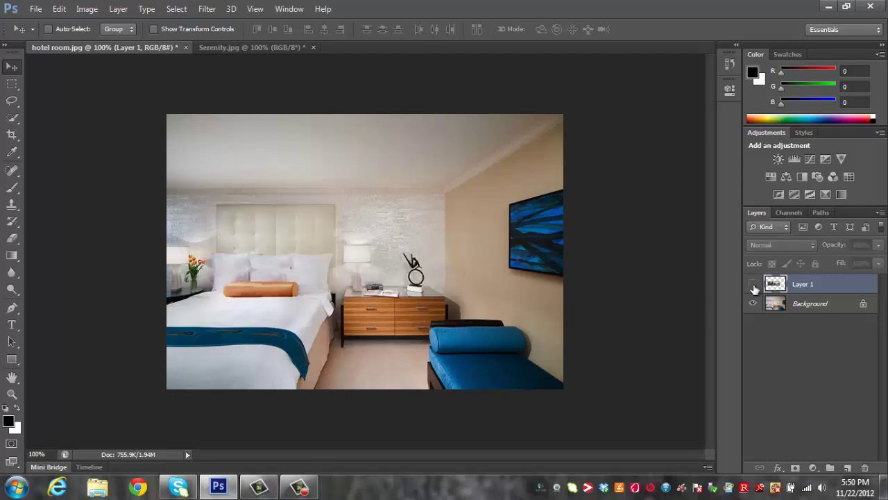
{"action": "left_click", "coordinate": [796, 305]}
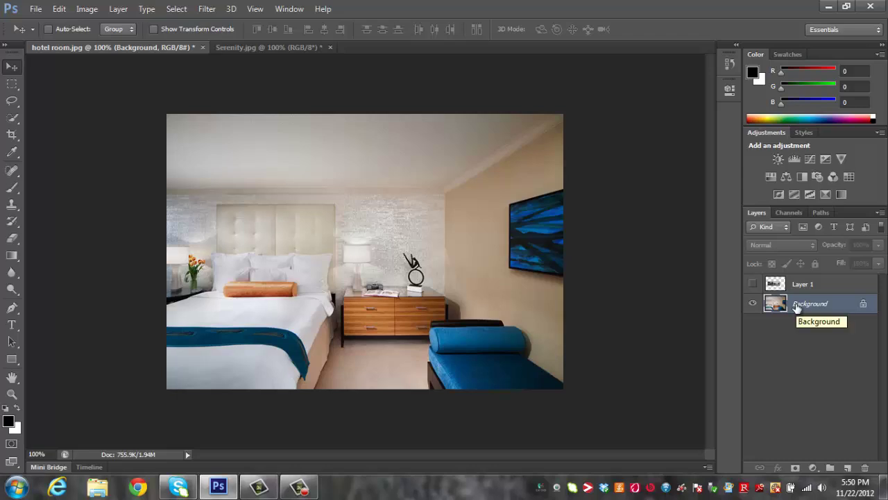
{"action": "left_click", "coordinate": [12, 101]}
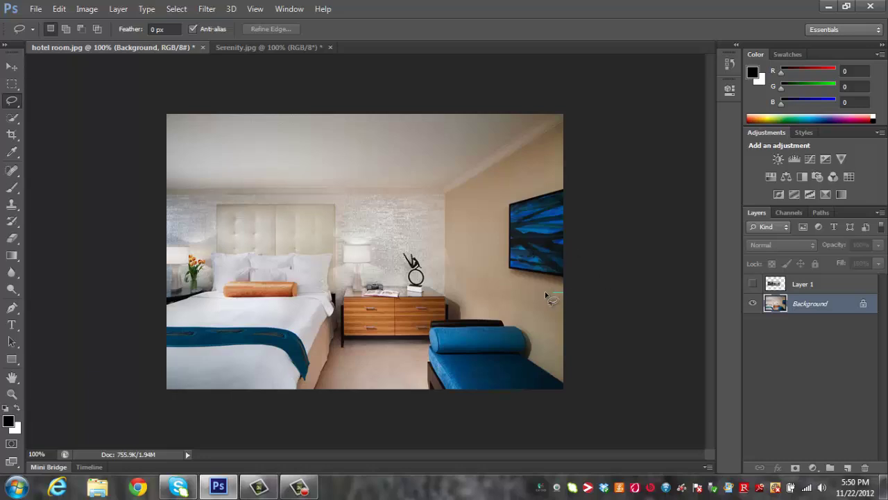
{"action": "mouse_move", "coordinate": [546, 296]}
{"action": "left_mouse_down"}
{"action": "mouse_move", "coordinate": [505, 280]}
{"action": "mouse_move", "coordinate": [499, 216]}
{"action": "mouse_move", "coordinate": [510, 195]}
{"action": "mouse_move", "coordinate": [565, 184]}
{"action": "mouse_move", "coordinate": [588, 301]}
{"action": "left_mouse_up"}
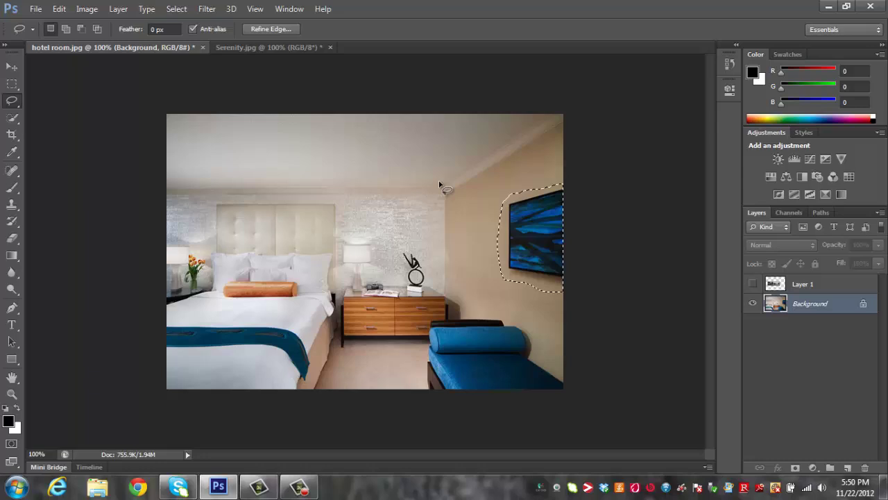
- Content-Aware fill the selection so plain wall replaces the painting
{"action": "left_click", "coordinate": [59, 9]}
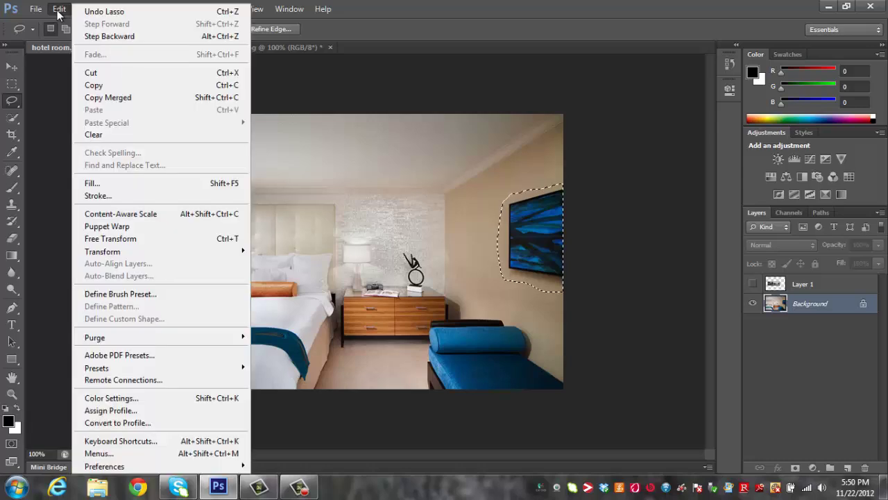
{"action": "left_click", "coordinate": [121, 186]}
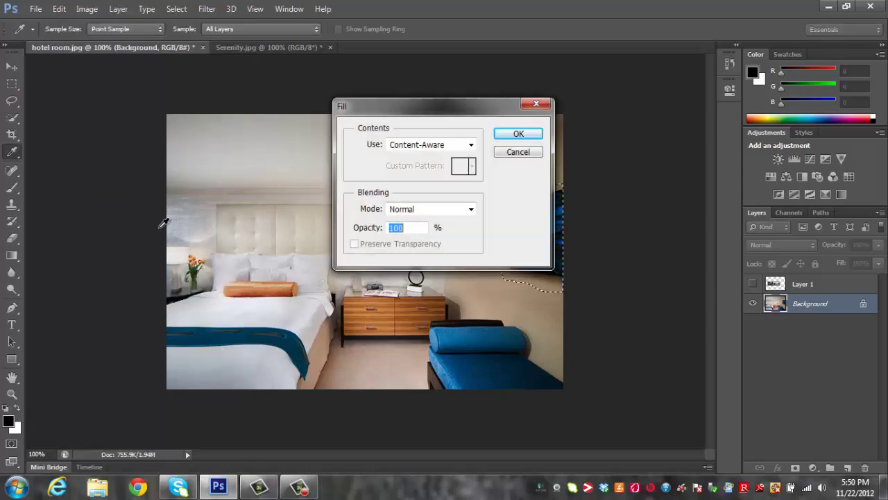
{"action": "left_click", "coordinate": [519, 134]}
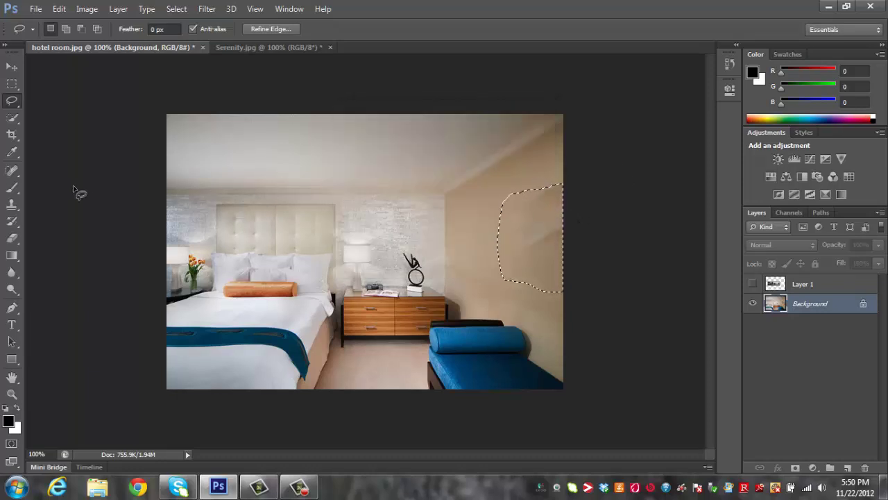
- Set the Clone Stamp brush to 90 px and sample the clean wall beside the patch
{"action": "left_click", "coordinate": [11, 205]}
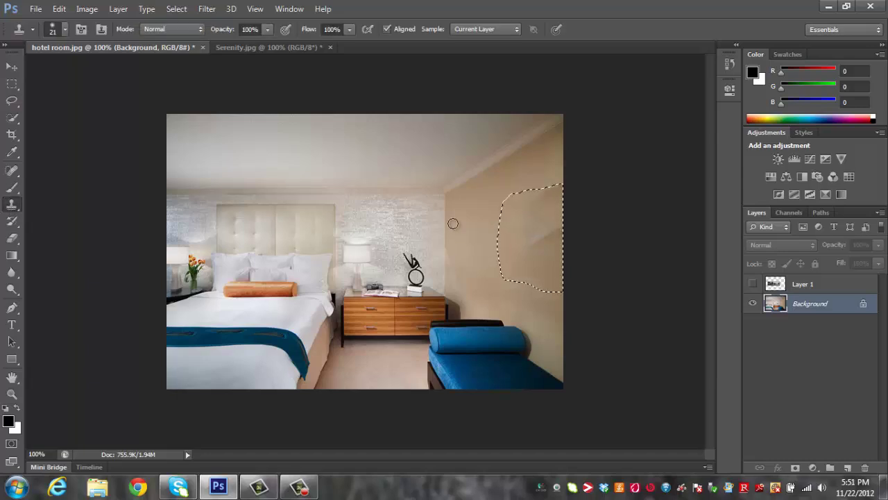
{"action": "left_click", "coordinate": [64, 30]}
{"action": "left_click_drag", "start_coordinate": [68, 69], "coordinate": [90, 71]}
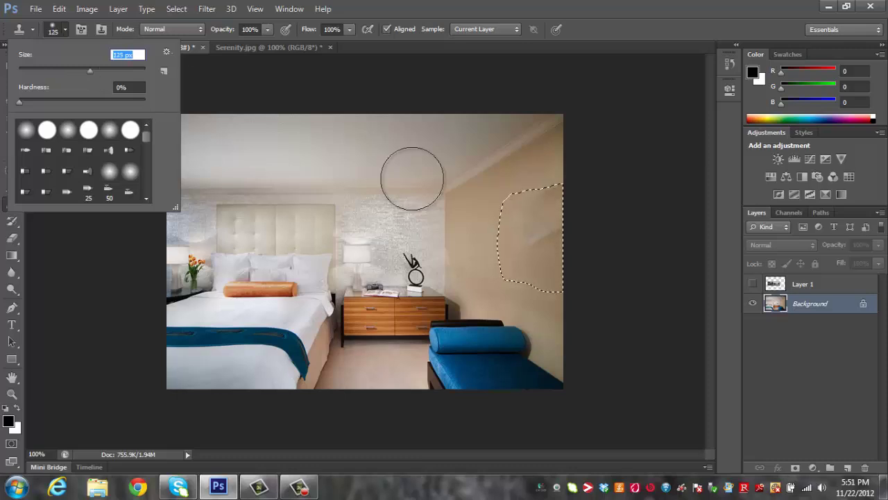
{"action": "left_click", "coordinate": [75, 68]}
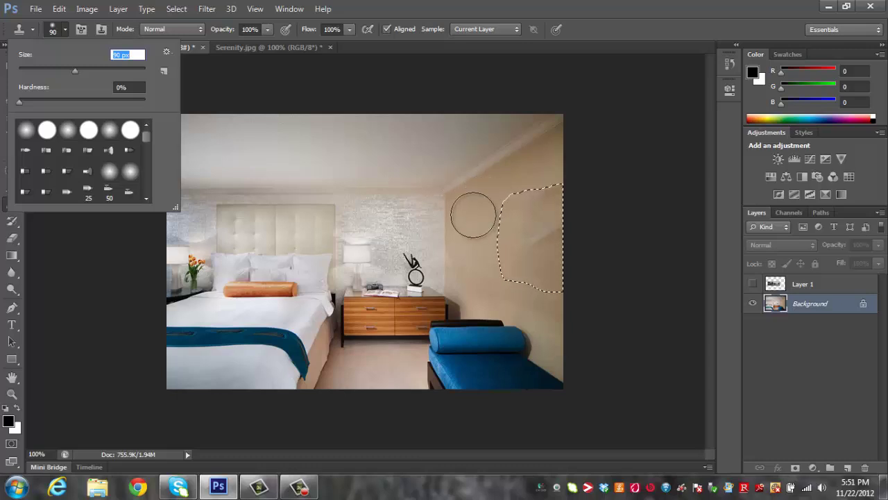
{"action": "left_click", "coordinate": [474, 216], "text": "alt"}
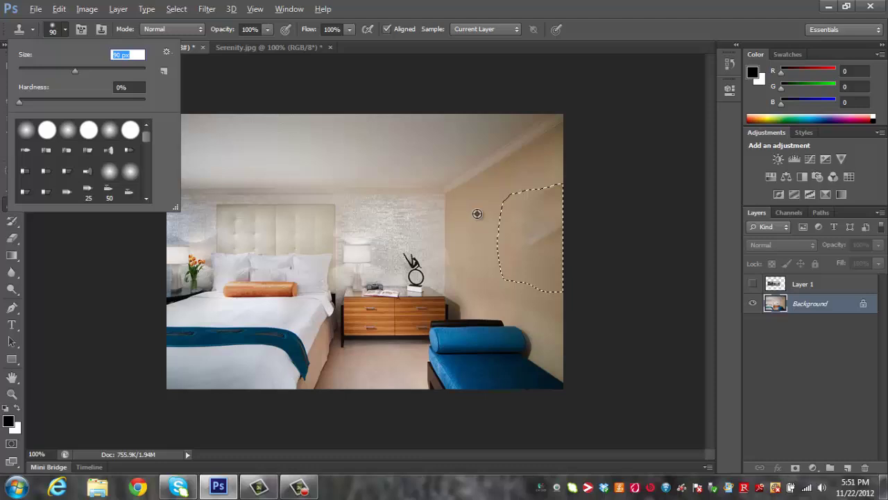
{"action": "key", "text": "Return"}
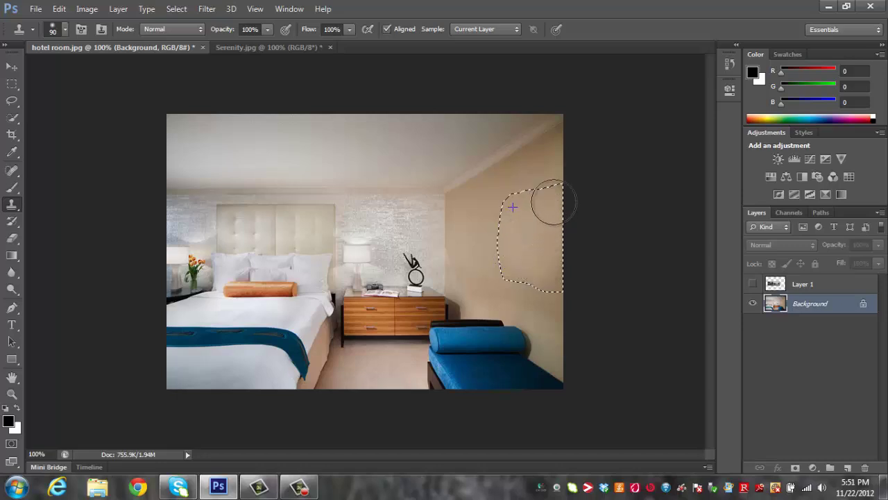
- Deselect and clone clean wall texture across the patched area
{"action": "left_click", "coordinate": [176, 9]}
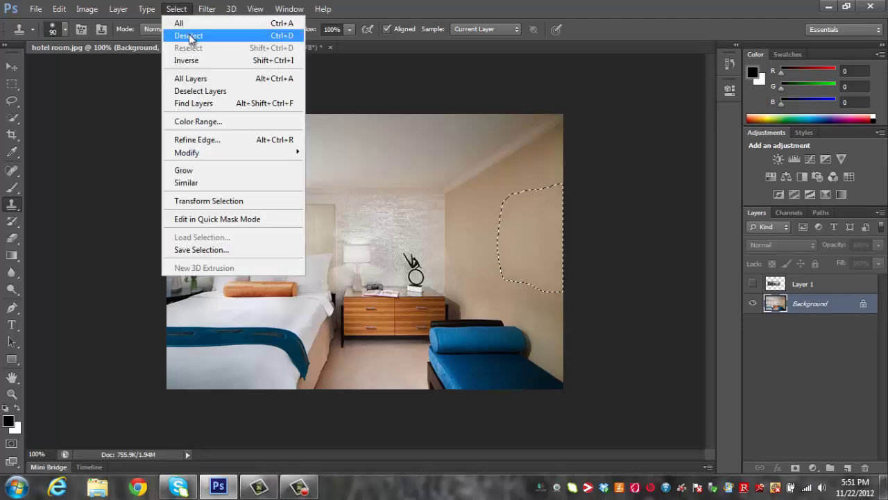
{"action": "left_click", "coordinate": [189, 34]}
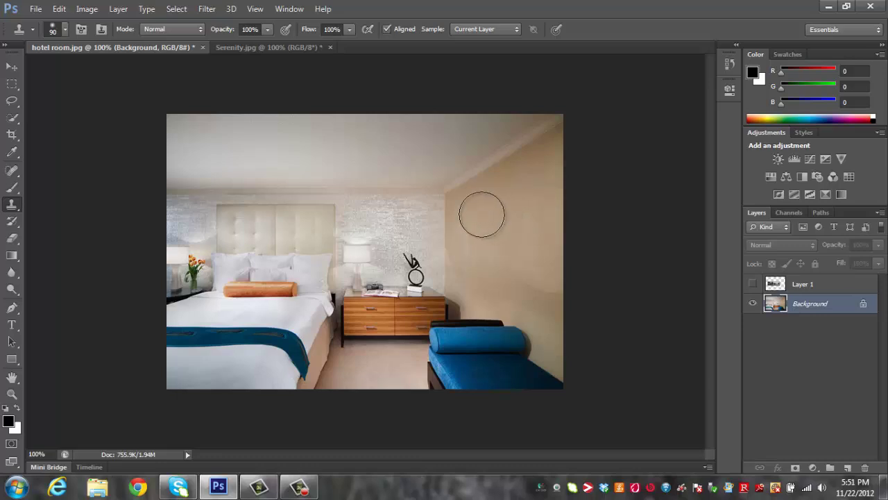
{"action": "mouse_move", "coordinate": [478, 222]}
{"action": "left_mouse_down"}
{"action": "mouse_move", "coordinate": [474, 240]}
{"action": "mouse_move", "coordinate": [575, 232]}
{"action": "left_mouse_up"}
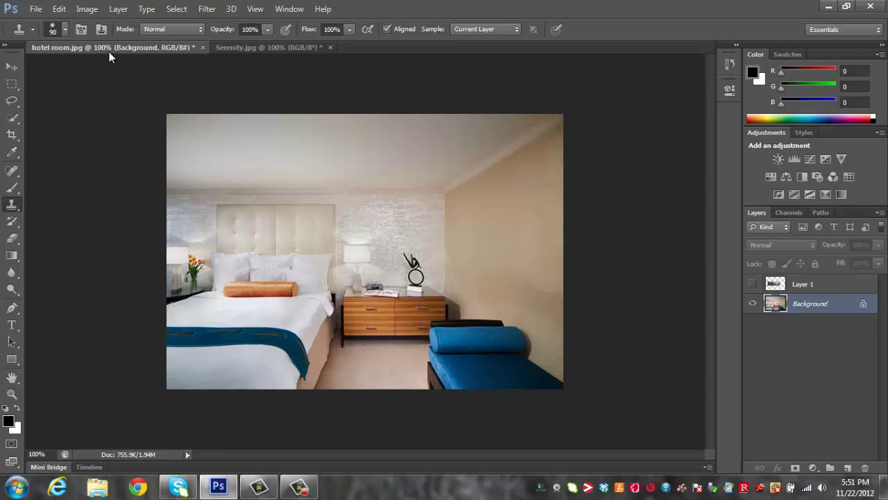
- Switch to a 68 px brush at 62% opacity and stamp out the remaining blotches
{"action": "left_click", "coordinate": [65, 29]}
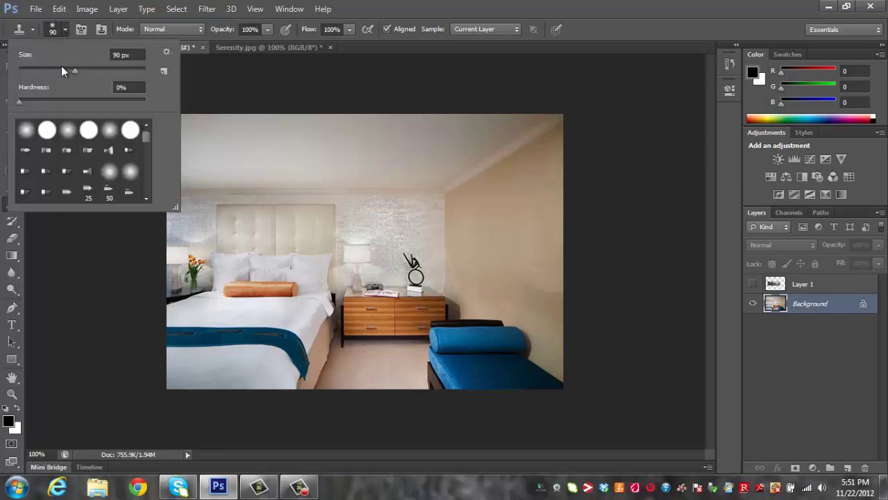
{"action": "left_click", "coordinate": [61, 69]}
{"action": "left_click", "coordinate": [267, 29]}
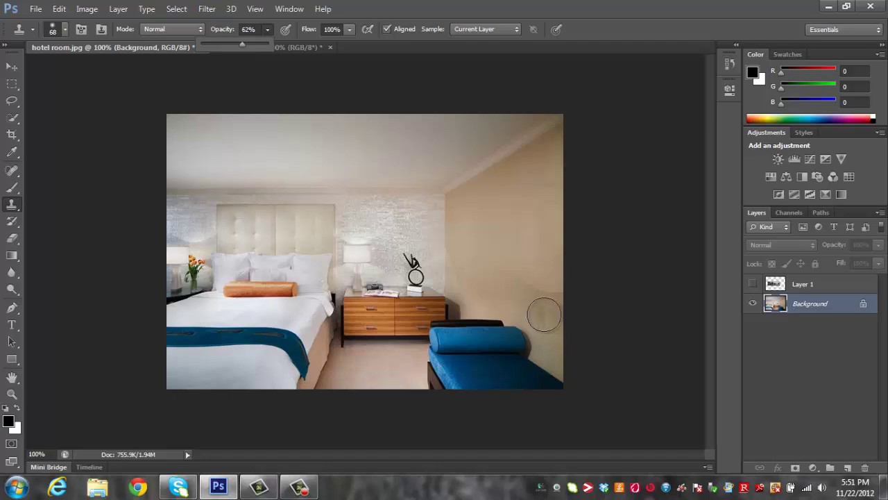
{"action": "left_click", "coordinate": [543, 313]}
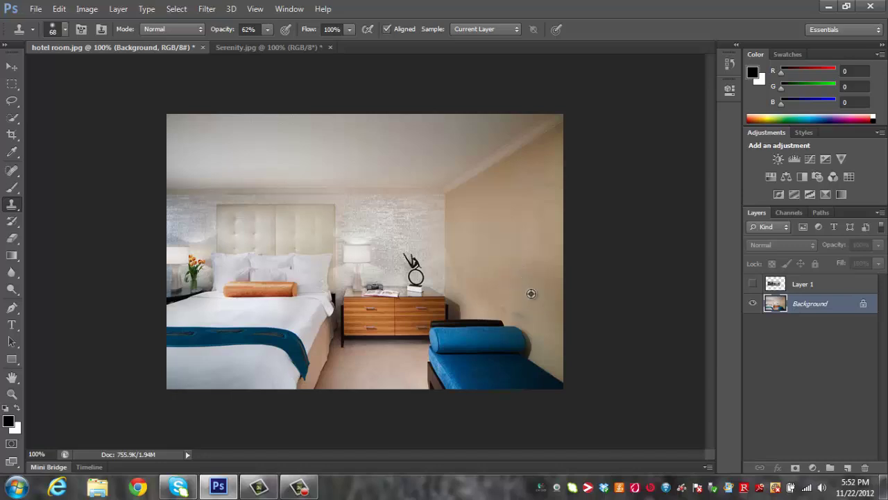
{"action": "mouse_move", "coordinate": [520, 294]}
{"action": "left_mouse_down"}
{"action": "mouse_move", "coordinate": [528, 301]}
{"action": "mouse_move", "coordinate": [508, 298]}
{"action": "left_mouse_up"}
- Show the panorama layer again and select Layer 1 with the Move tool
{"action": "left_click", "coordinate": [753, 283]}
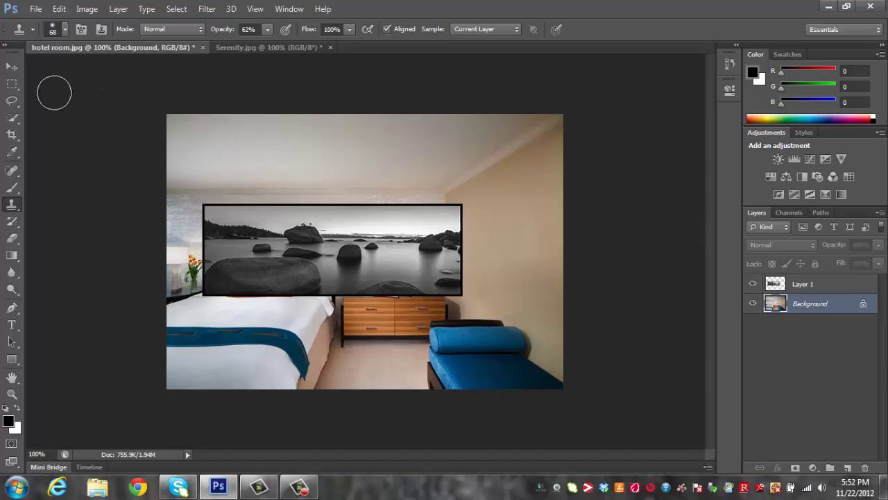
{"action": "left_click", "coordinate": [11, 66]}
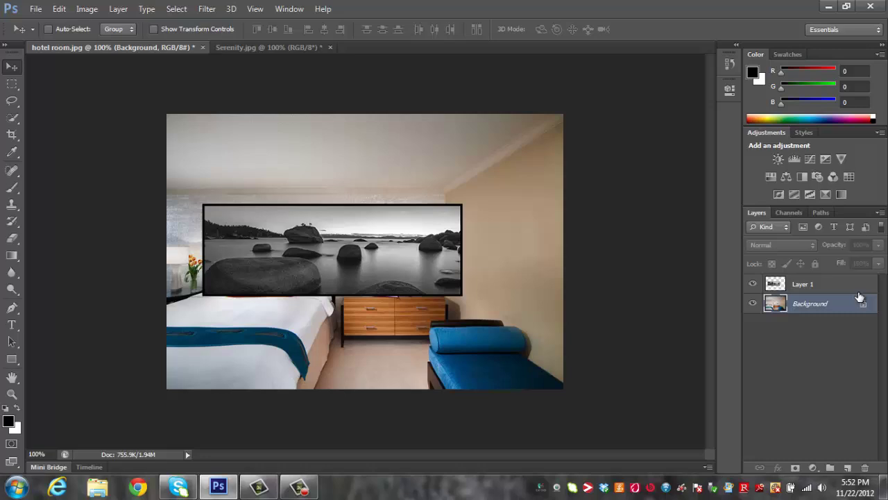
{"action": "left_click", "coordinate": [806, 284]}
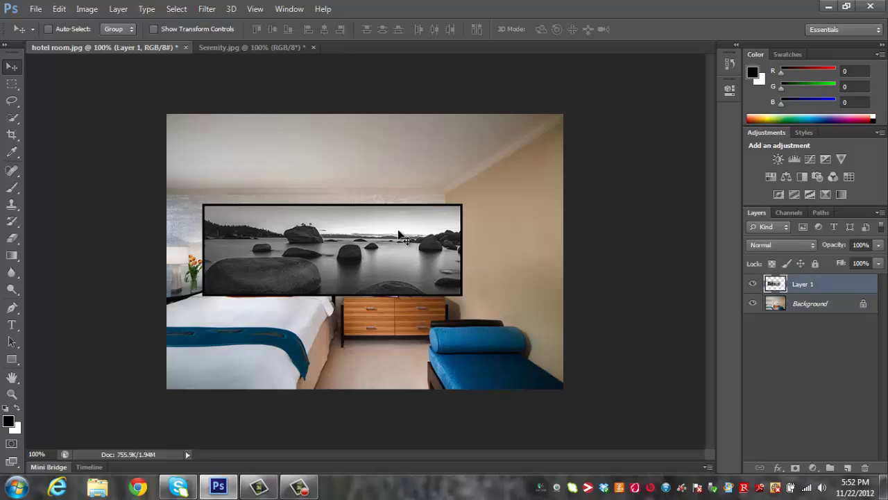
- In Free Transform, scale the panorama to about 85% and move it toward the right wall
{"action": "key", "text": "ctrl+t"}
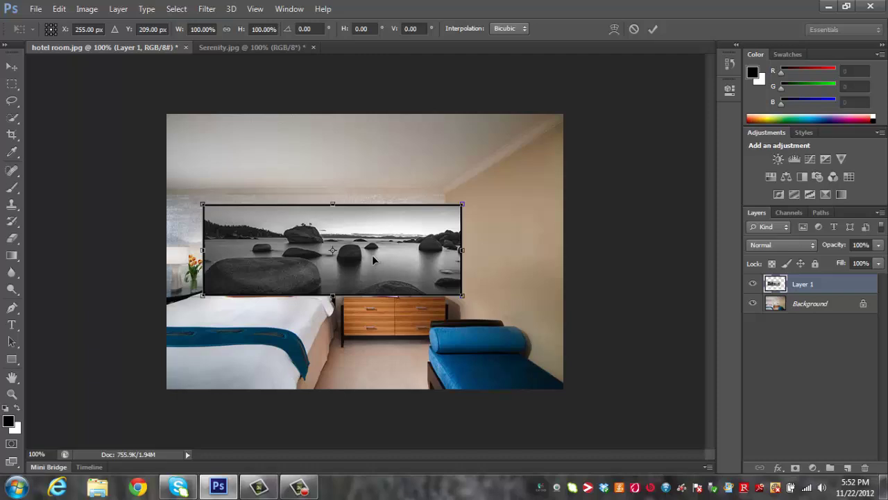
{"action": "left_click_drag", "start_coordinate": [373, 260], "coordinate": [454, 260]}
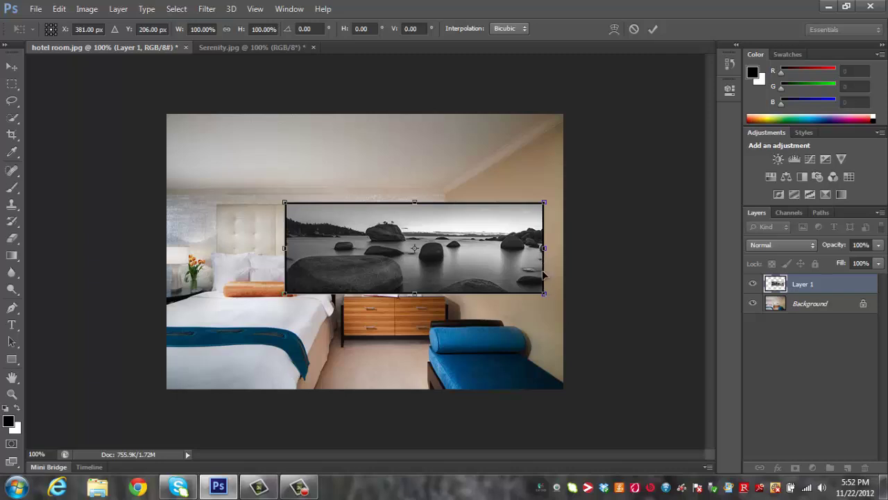
{"action": "left_click_drag", "start_coordinate": [543, 294], "coordinate": [506, 280]}
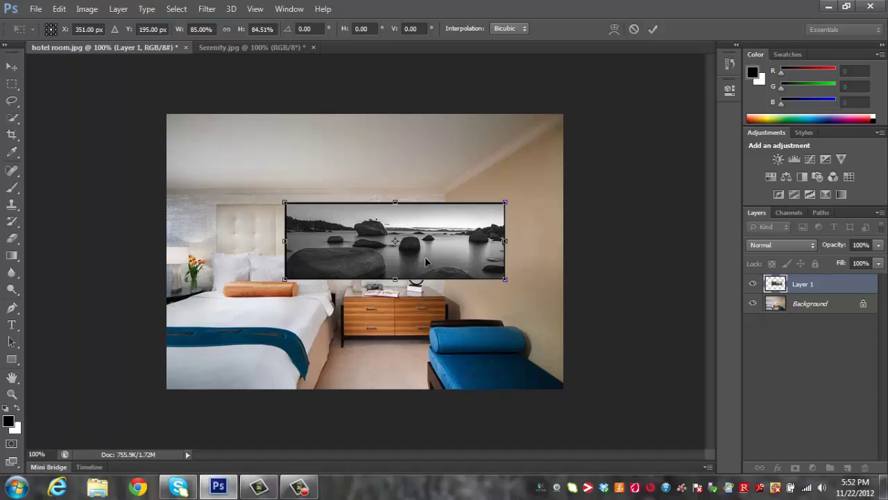
{"action": "left_click_drag", "start_coordinate": [425, 261], "coordinate": [510, 261]}
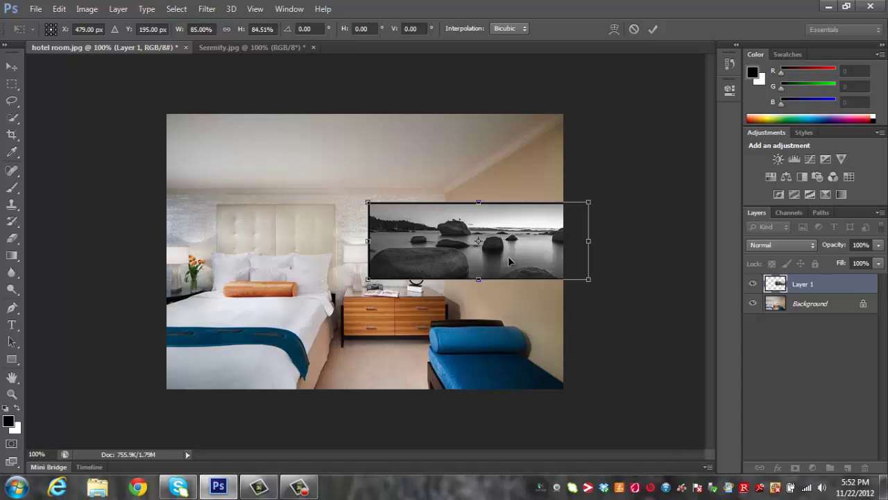
- Skew the panorama's corners to match the right wall's perspective and apply the transform
{"action": "left_click_drag", "start_coordinate": [368, 243], "coordinate": [451, 246]}
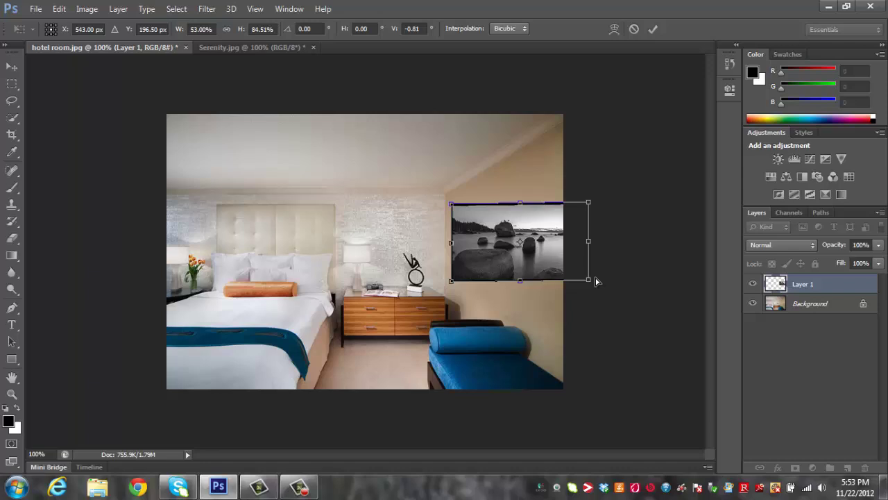
{"action": "left_click_drag", "start_coordinate": [588, 279], "coordinate": [587, 331]}
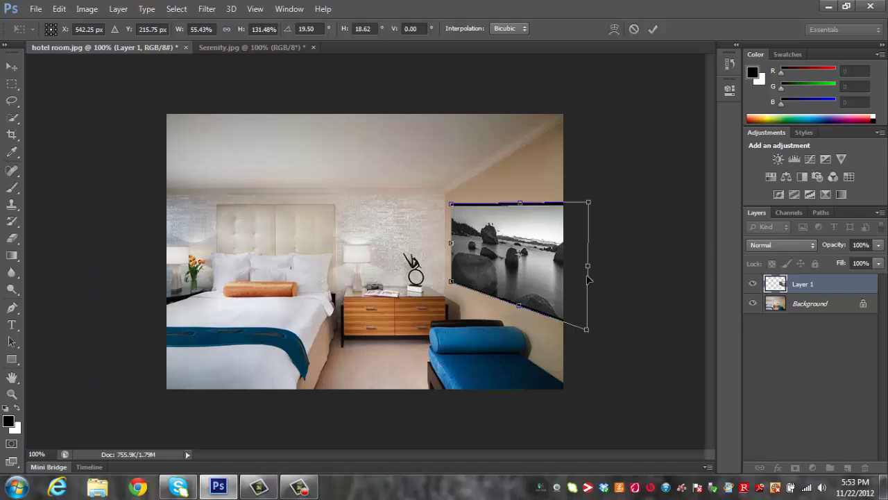
{"action": "left_click_drag", "start_coordinate": [589, 271], "coordinate": [590, 218]}
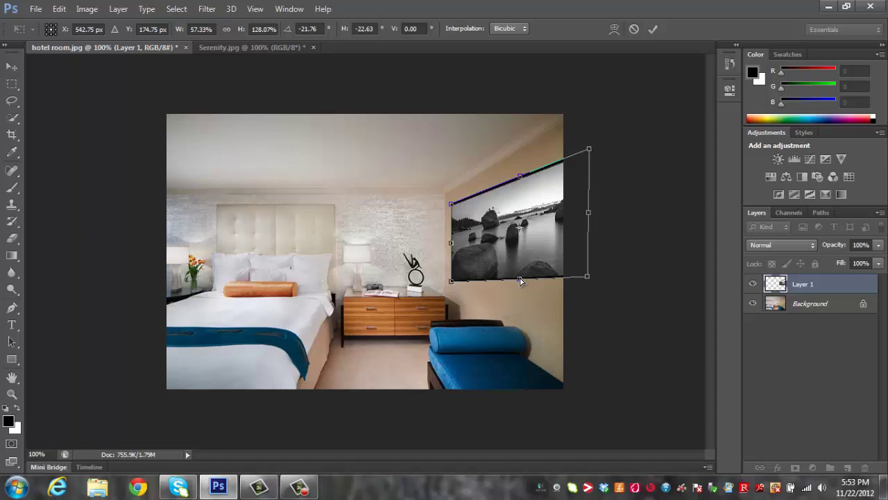
{"action": "mouse_move", "coordinate": [520, 280]}
{"action": "left_mouse_down"}
{"action": "mouse_move", "coordinate": [520, 291]}
{"action": "mouse_move", "coordinate": [521, 261]}
{"action": "mouse_move", "coordinate": [522, 271]}
{"action": "left_mouse_up"}
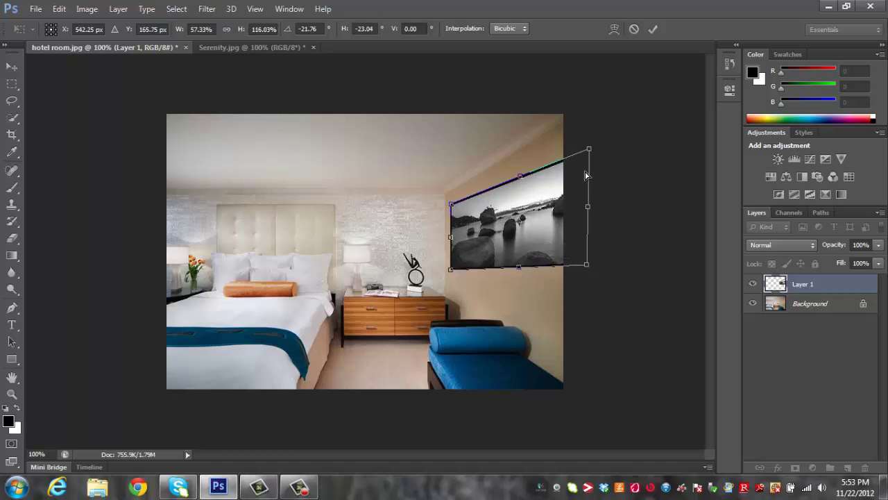
{"action": "left_click_drag", "start_coordinate": [592, 154], "coordinate": [570, 155]}
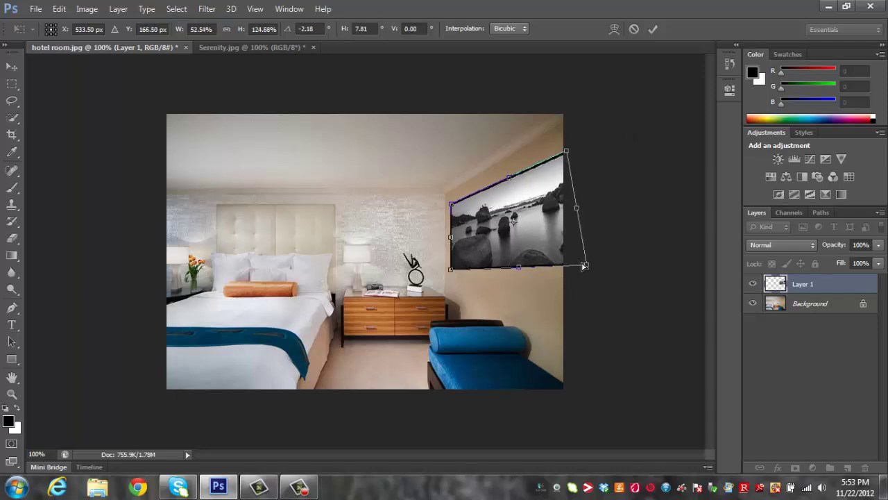
{"action": "left_click_drag", "start_coordinate": [587, 265], "coordinate": [561, 275]}
{"action": "mouse_move", "coordinate": [568, 156]}
{"action": "left_mouse_down"}
{"action": "mouse_move", "coordinate": [560, 157]}
{"action": "mouse_move", "coordinate": [562, 148]}
{"action": "left_mouse_up"}
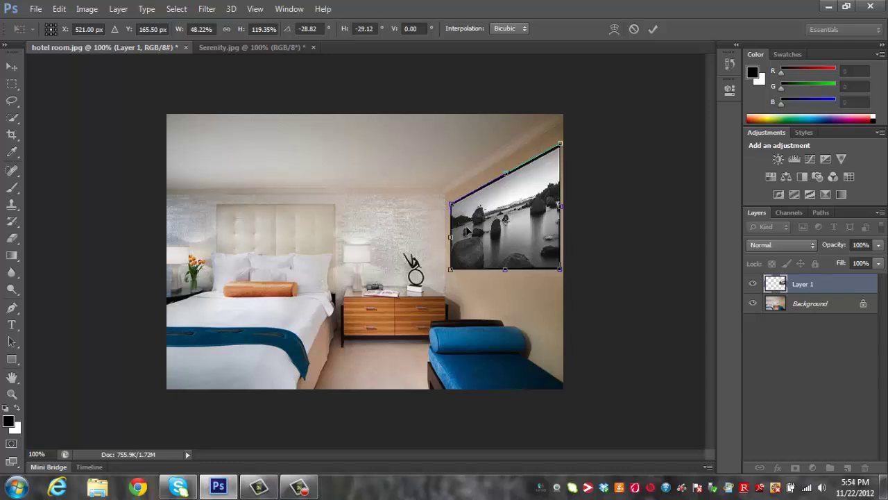
{"action": "left_click_drag", "start_coordinate": [561, 206], "coordinate": [559, 208]}
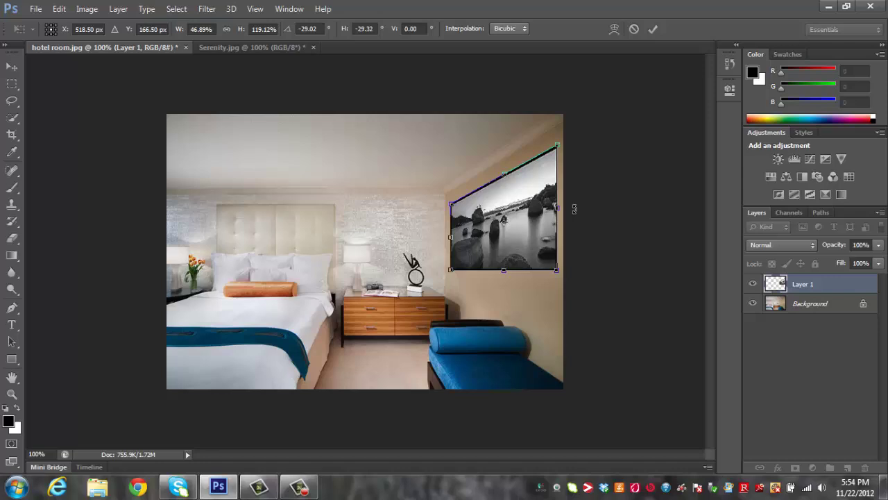
{"action": "key", "text": "Return"}
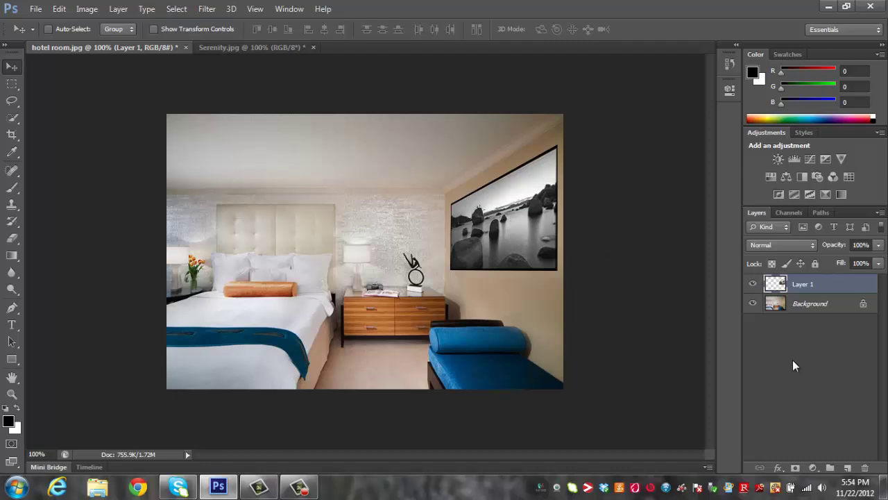
- Add a drop shadow to Layer 1 with a 145° angle, about 10% spread and larger size
{"action": "left_click", "coordinate": [778, 468]}
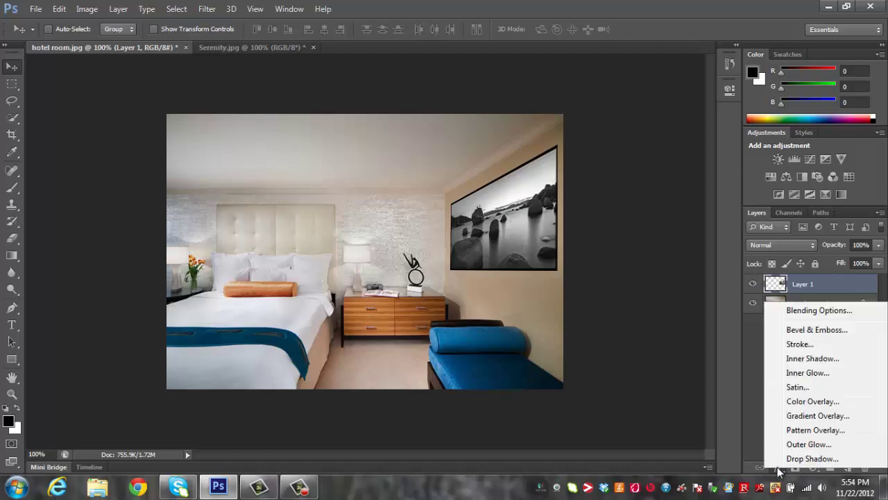
{"action": "left_click", "coordinate": [806, 457]}
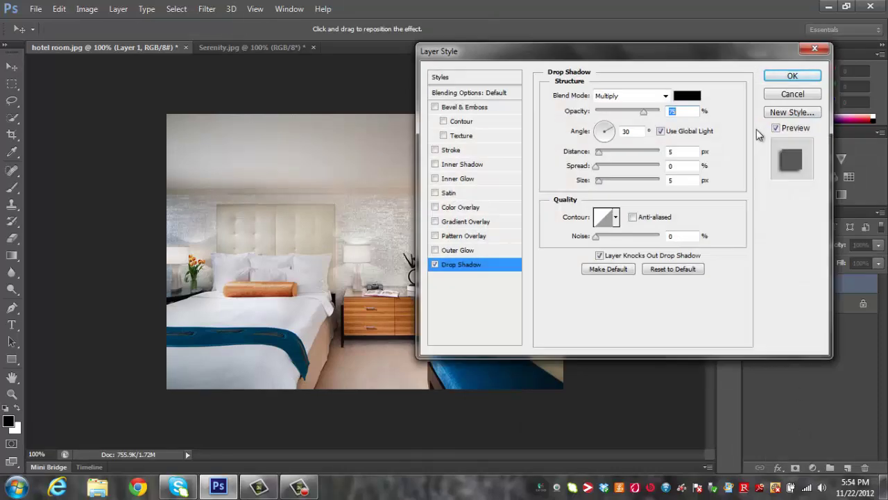
{"action": "left_click_drag", "start_coordinate": [672, 55], "coordinate": [772, 142]}
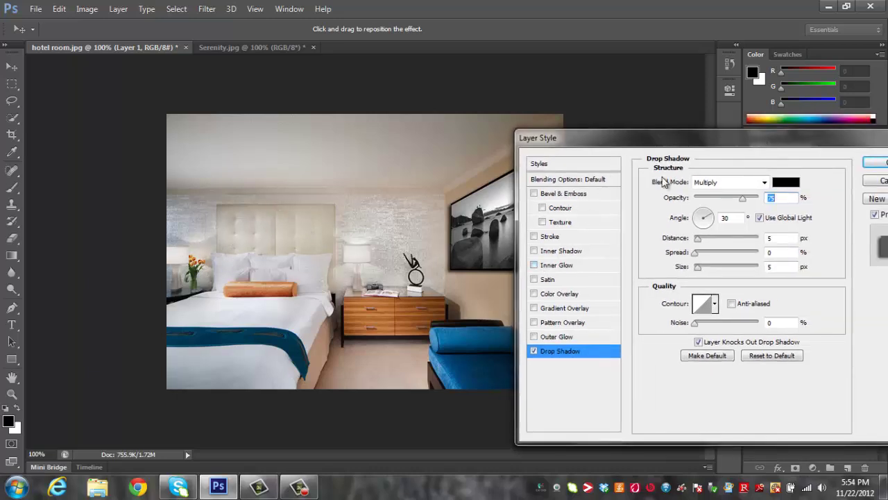
{"action": "left_click_drag", "start_coordinate": [694, 133], "coordinate": [131, 84]}
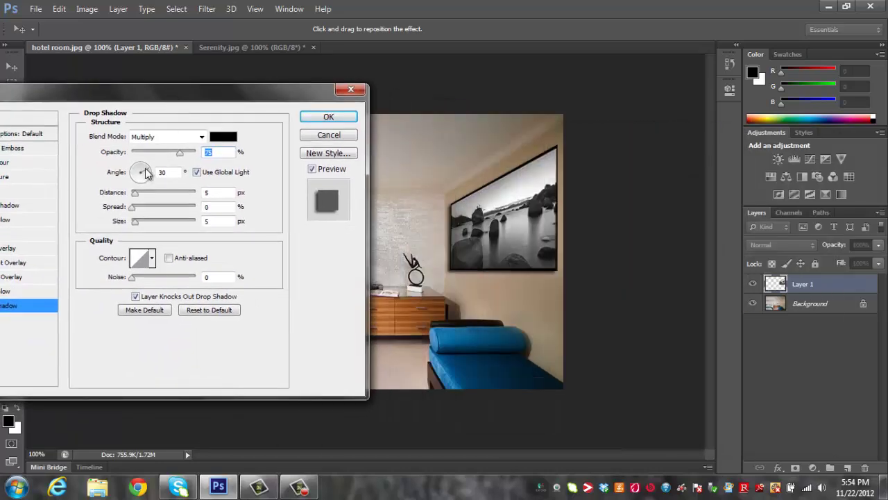
{"action": "left_click_drag", "start_coordinate": [149, 173], "coordinate": [134, 172]}
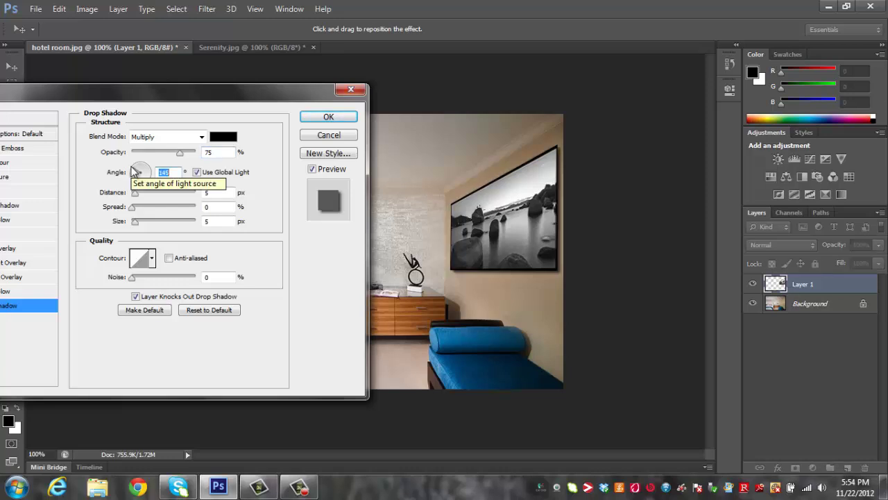
{"action": "left_click", "coordinate": [133, 207]}
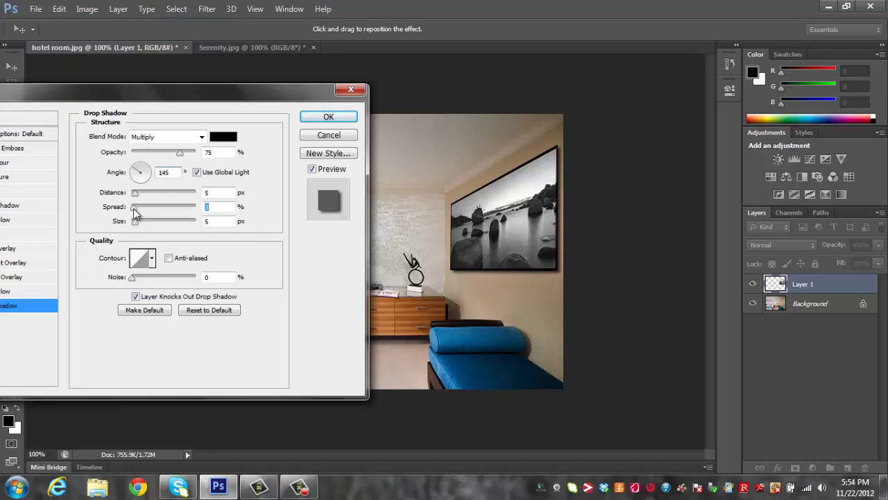
{"action": "left_click_drag", "start_coordinate": [133, 208], "coordinate": [138, 209]}
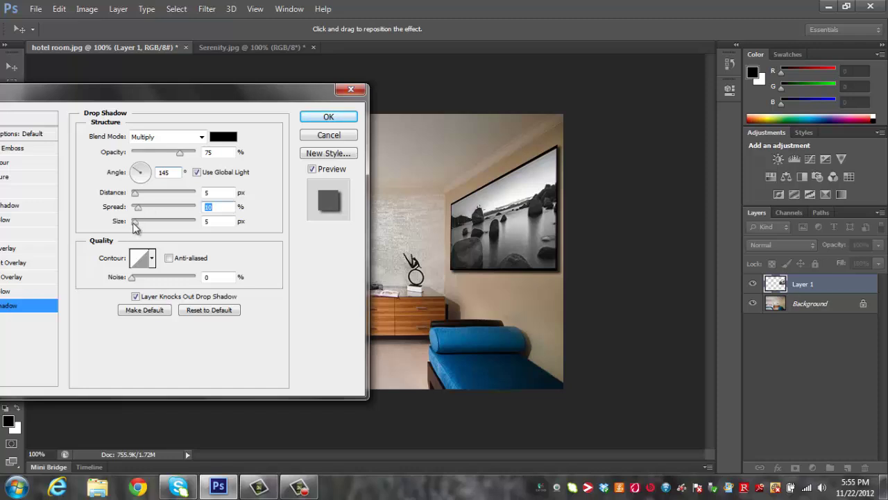
{"action": "left_click_drag", "start_coordinate": [134, 225], "coordinate": [138, 226]}
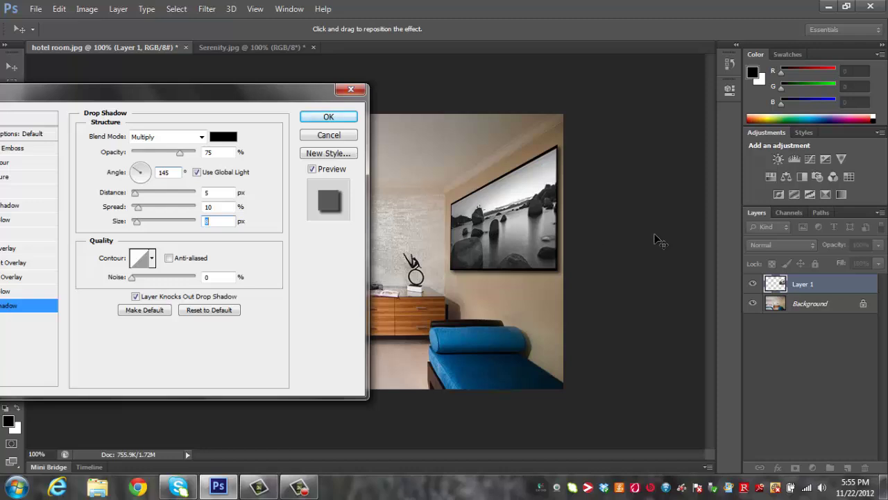
{"action": "left_click", "coordinate": [329, 117]}
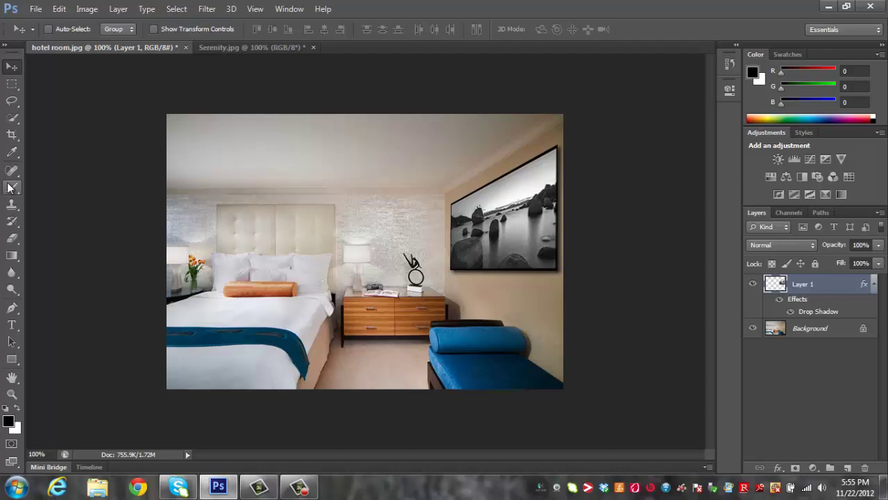
- Choose the Brush tool and set its size to 8 px
{"action": "left_click", "coordinate": [13, 187]}
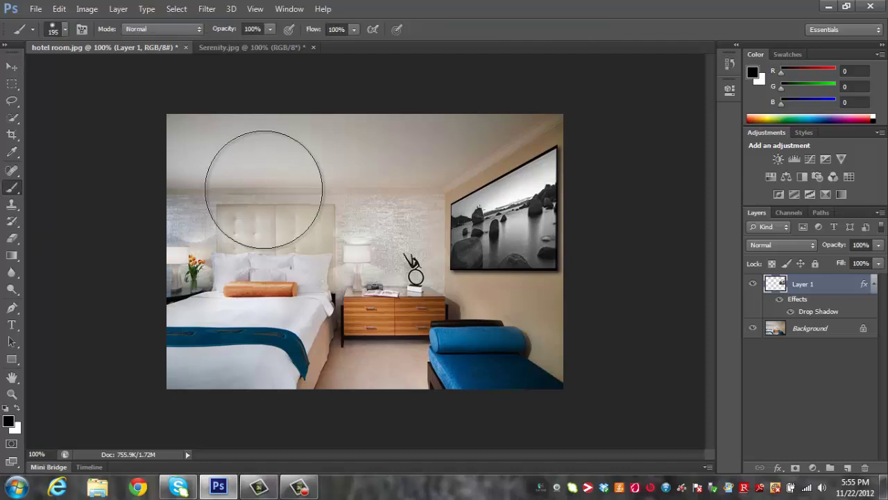
{"action": "left_click", "coordinate": [65, 29]}
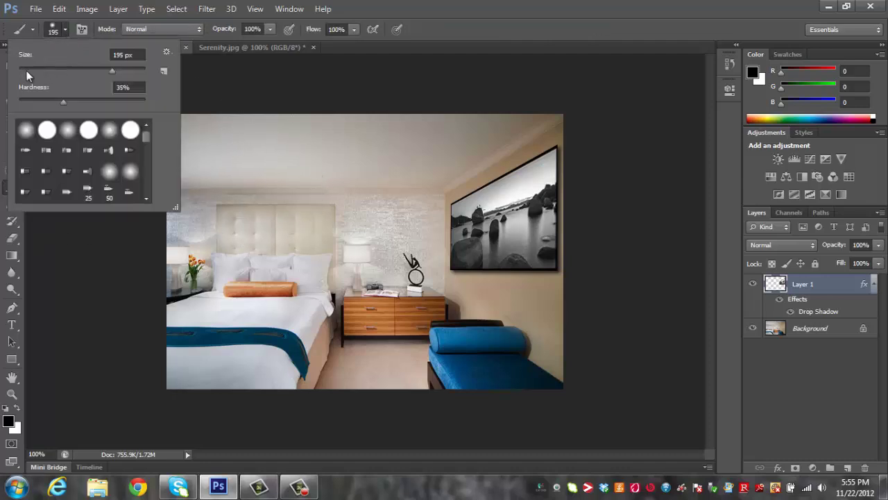
{"action": "left_click", "coordinate": [26, 71]}
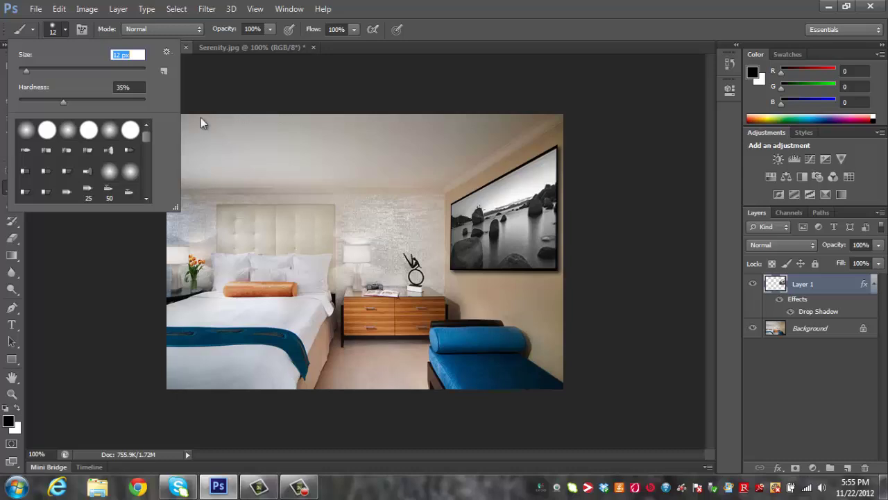
{"action": "left_click", "coordinate": [24, 70]}
{"action": "left_click_drag", "start_coordinate": [24, 71], "coordinate": [23, 71]}
{"action": "left_click", "coordinate": [551, 157]}
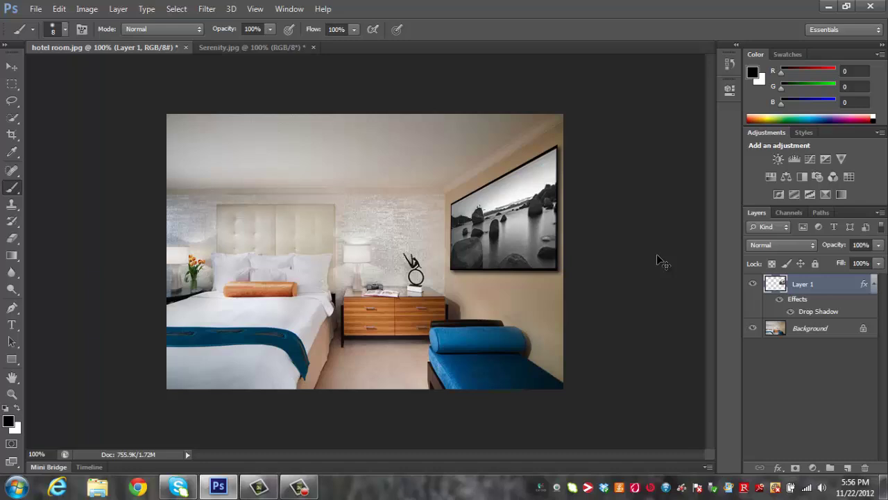
- Nudge the panorama's bottom-left corner slightly upward in Free Transform and commit
{"action": "key", "text": "ctrl+t"}
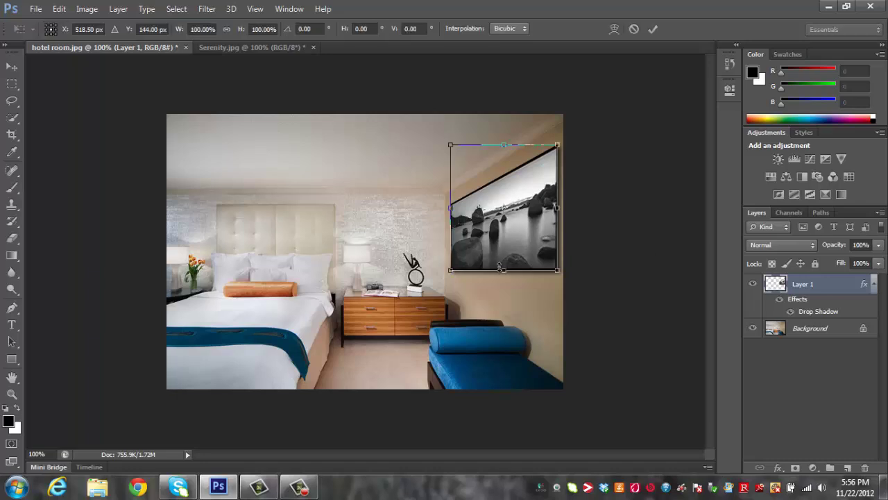
{"action": "left_click_drag", "start_coordinate": [450, 274], "coordinate": [451, 269]}
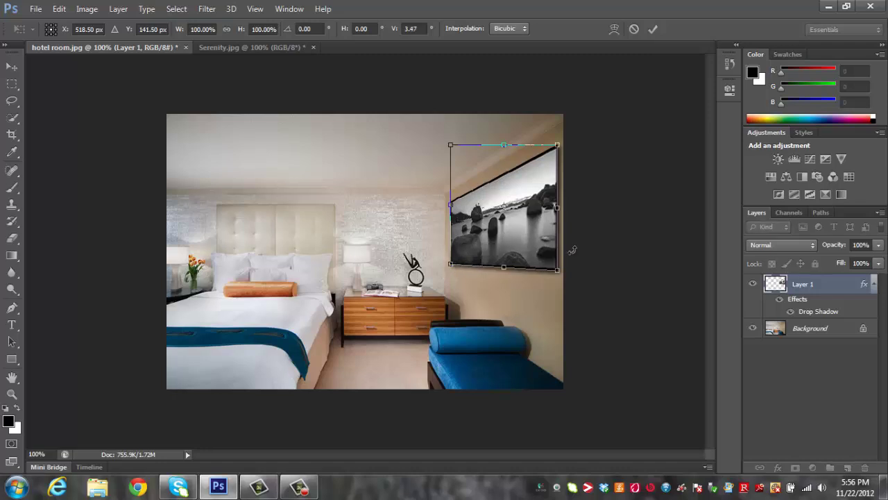
{"action": "key", "text": "Return"}
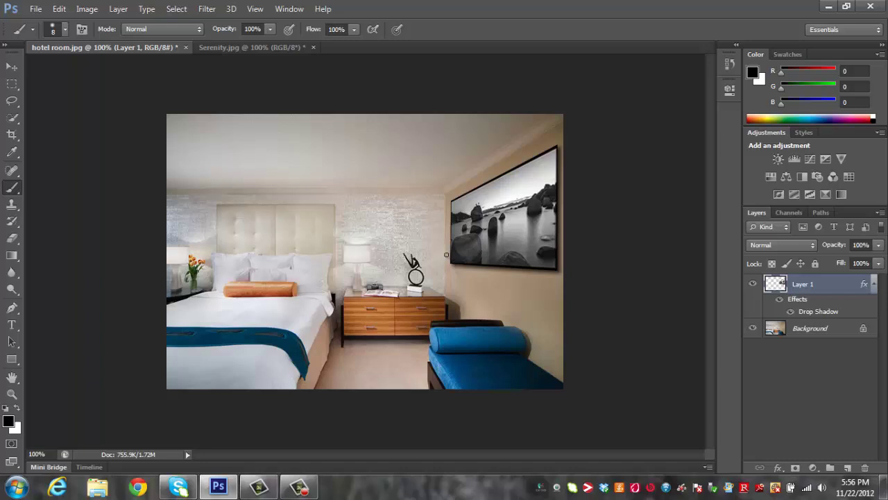